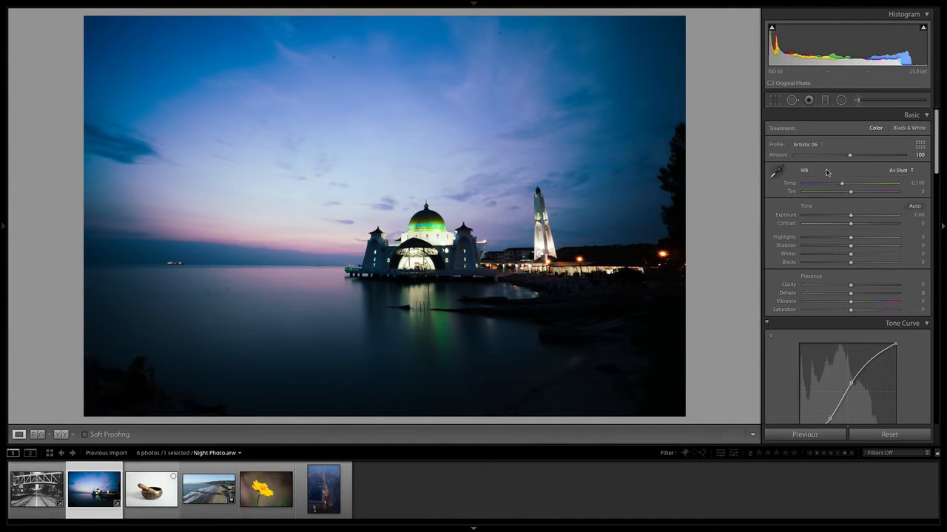
- Set the night photo's temperature to 21,059, blacks to -21, clarity to +61 and saturation to -11
left_click_drag(843, 183, 884, 183)
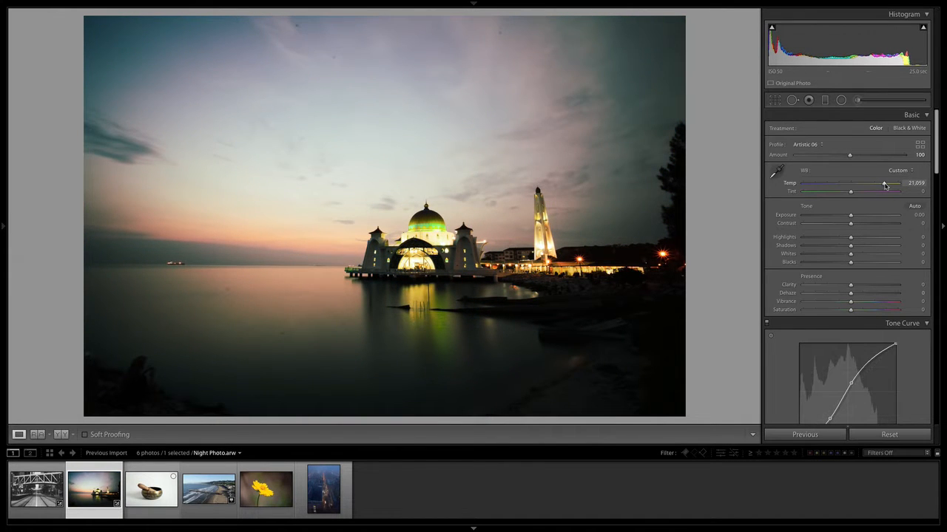
left_click_drag(850, 262, 845, 314)
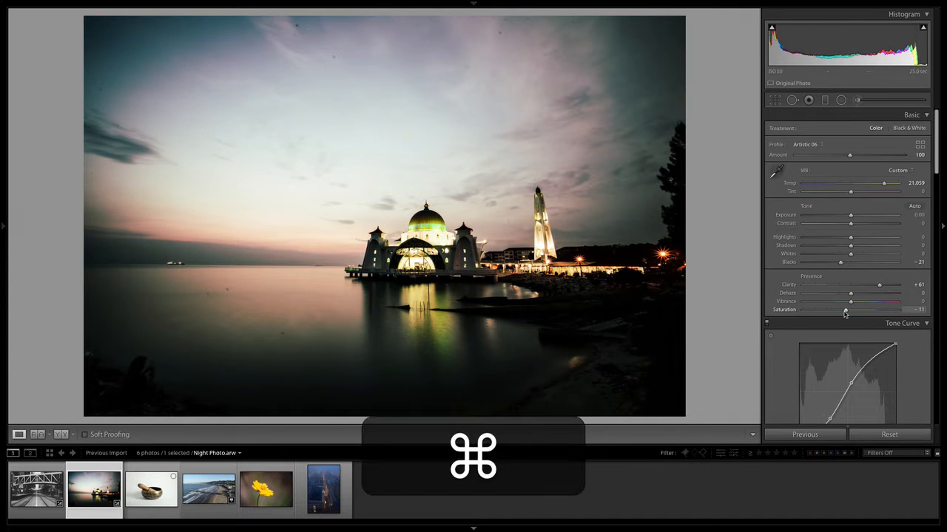
- Copy all develop settings from the night photo, including every available adjustment category
key("super+c")
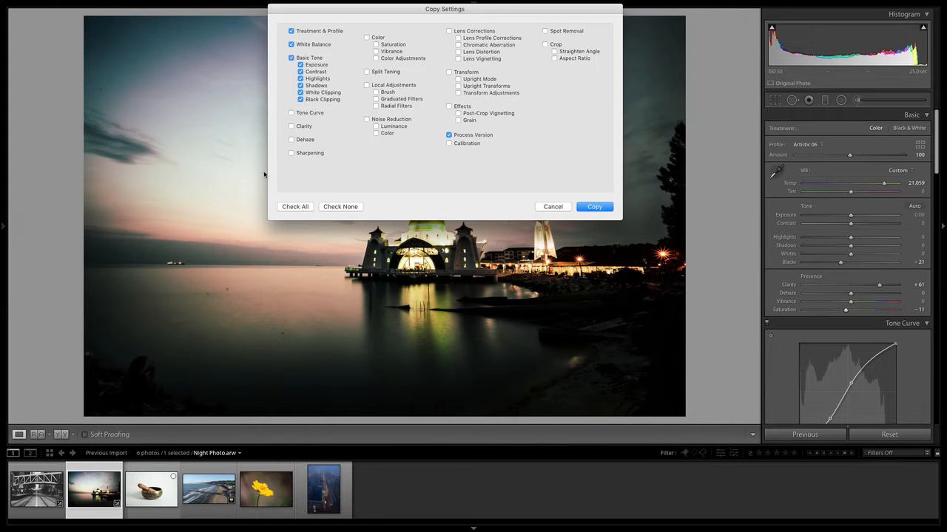
left_click(295, 207)
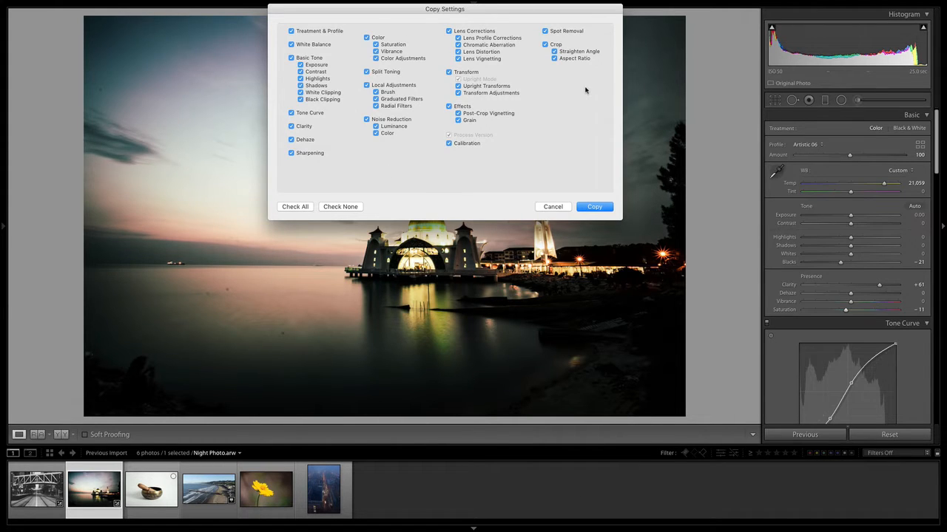
left_click(608, 207)
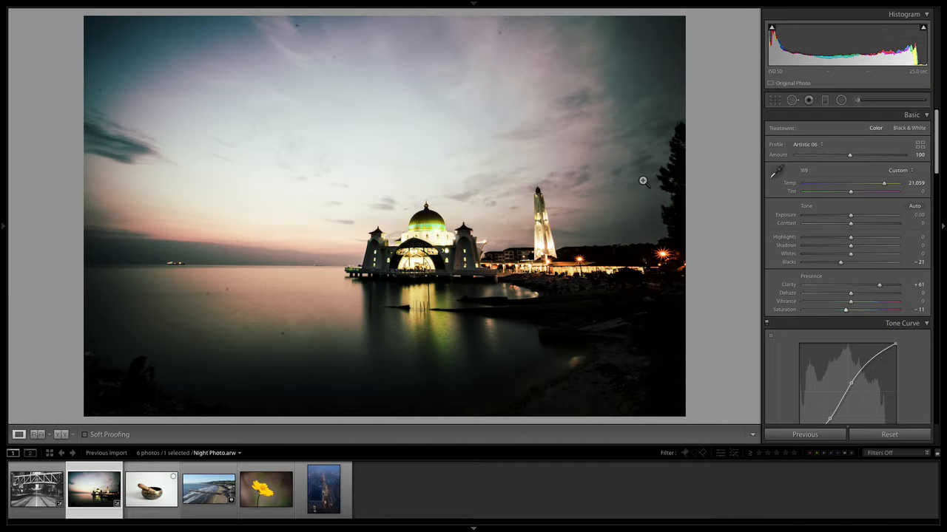
- Try pasting the copied settings onto the aerial beach photo, and undo the paste
left_click(206, 491)
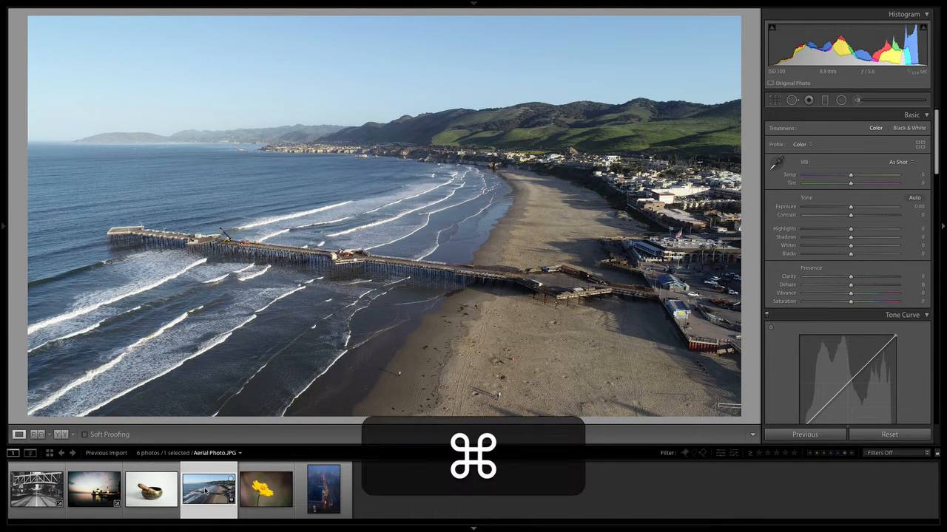
key("super+v")
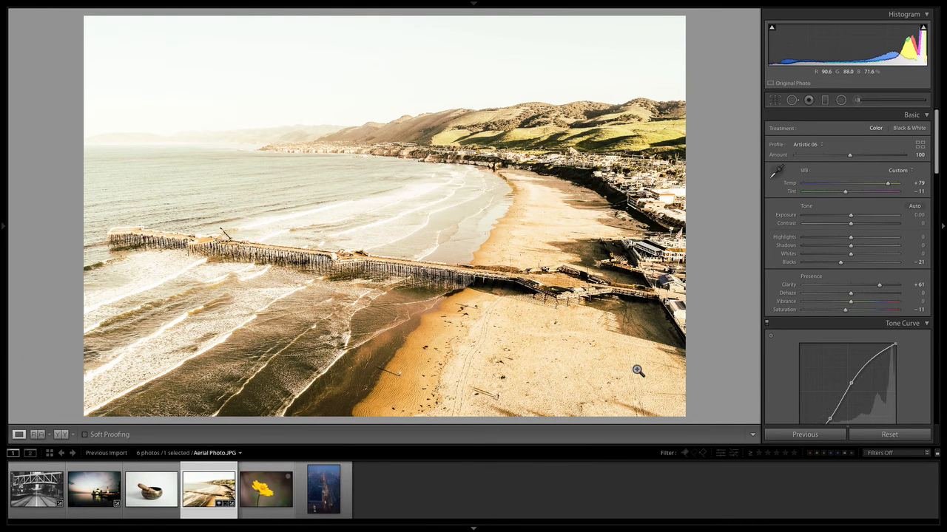
key("super+z")
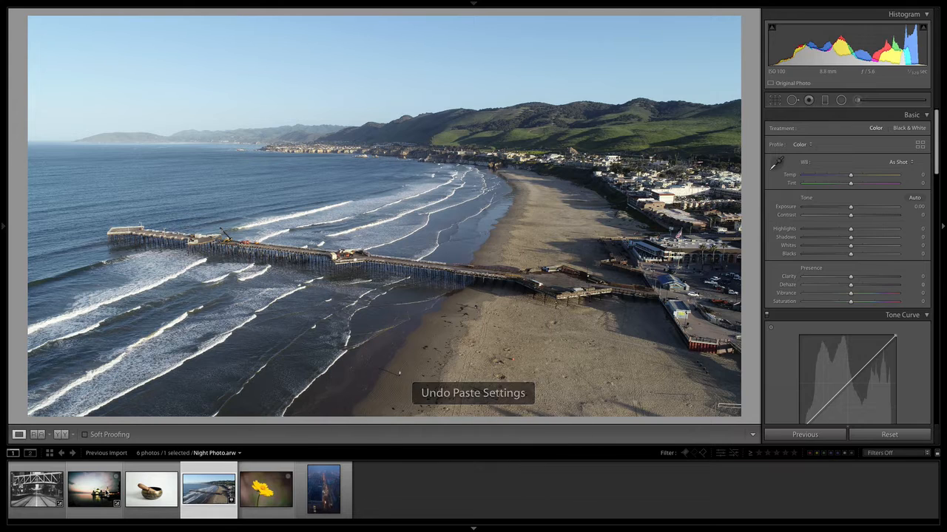
- Set the night photo's temperature to 5,376 and apply its settings to the aerial photo as the previous photo's settings
left_click(94, 490)
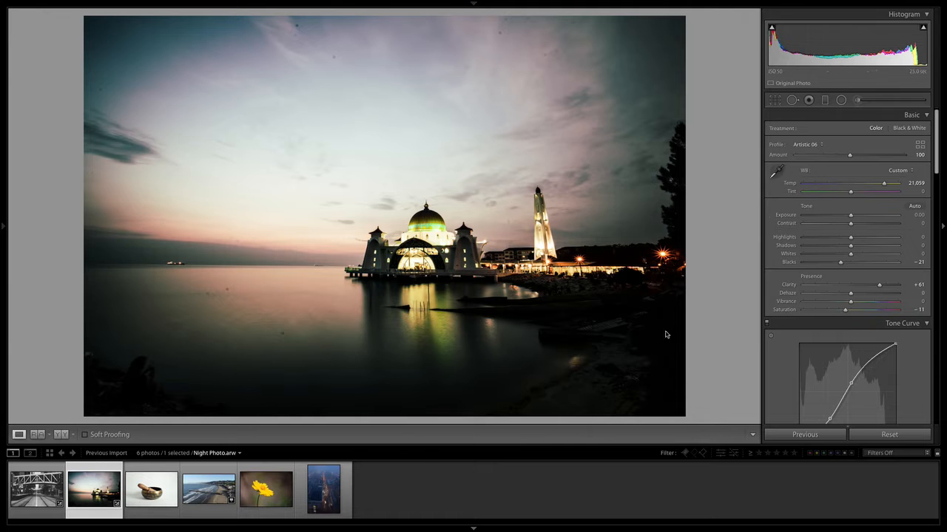
left_click_drag(884, 182, 836, 194)
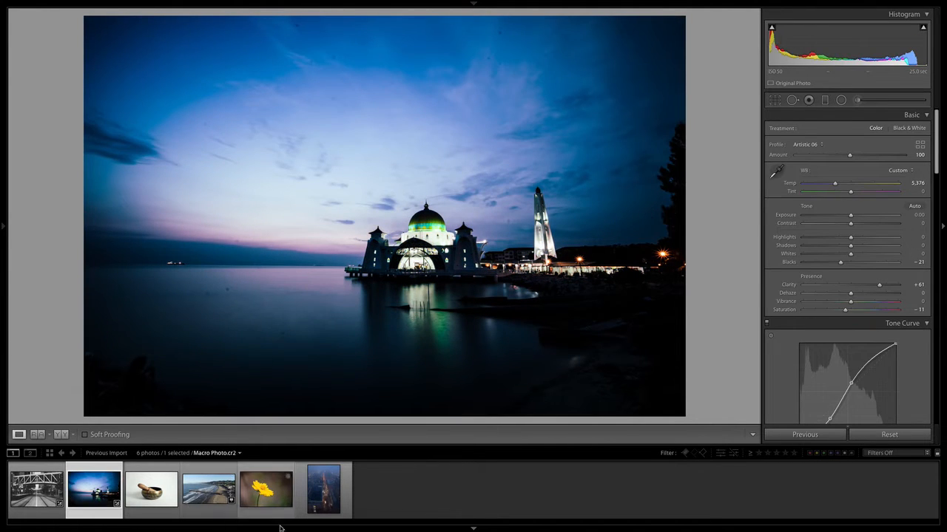
left_click(208, 488)
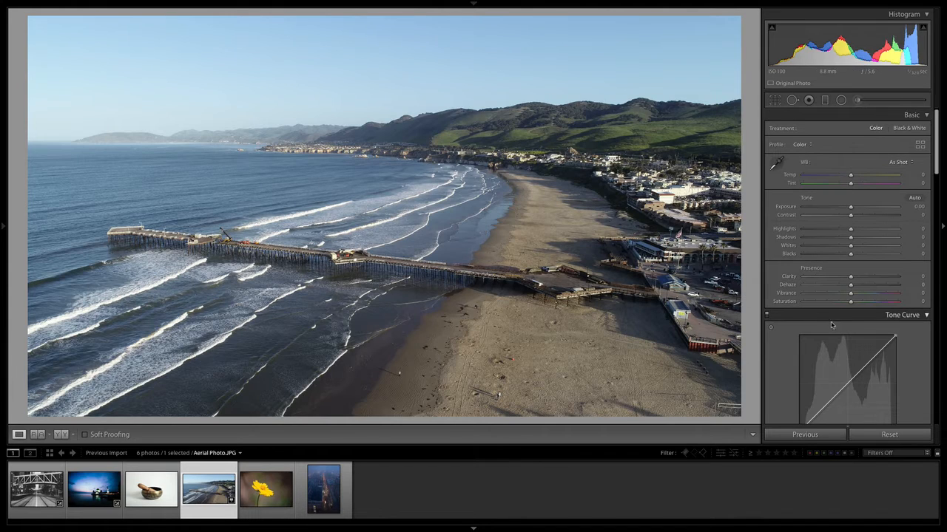
left_click(804, 435)
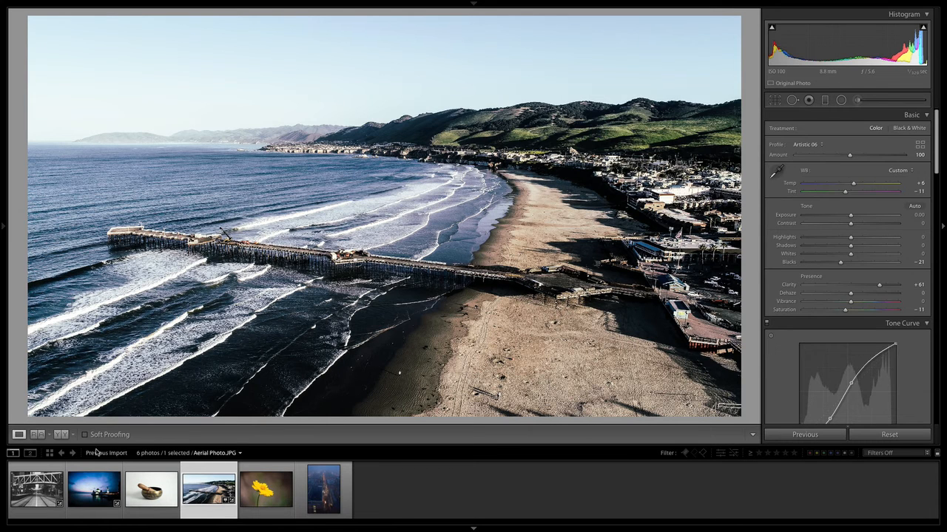
- Compare the edited look of the night photo with that of the aerial photo
left_click(94, 489)
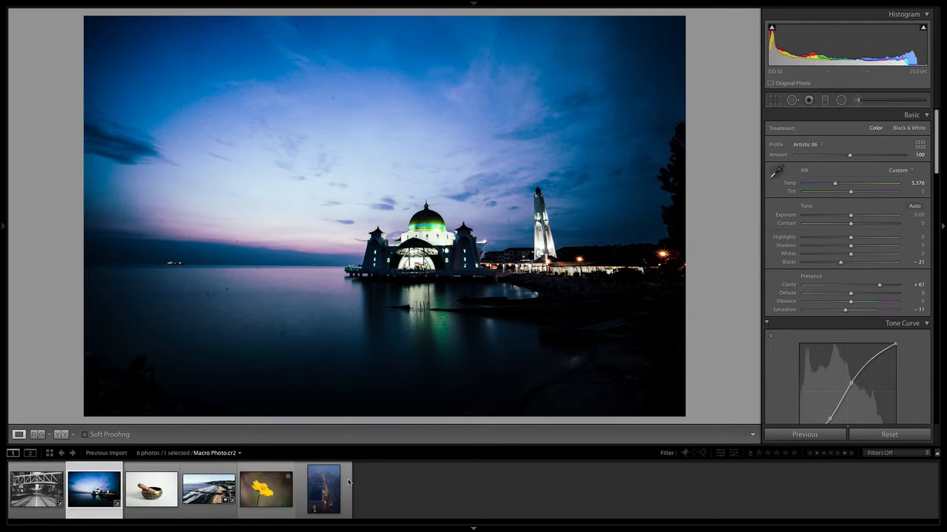
left_click(208, 490)
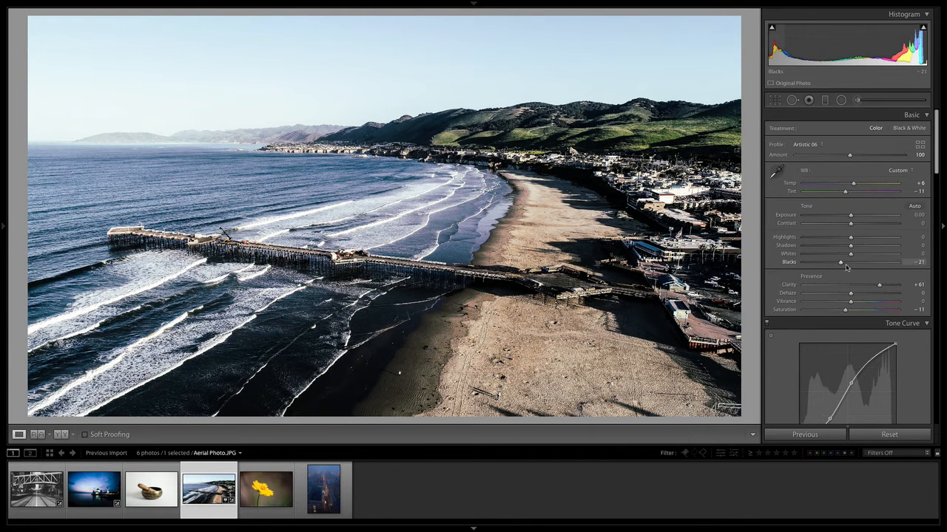
key("Left")
key("Left")
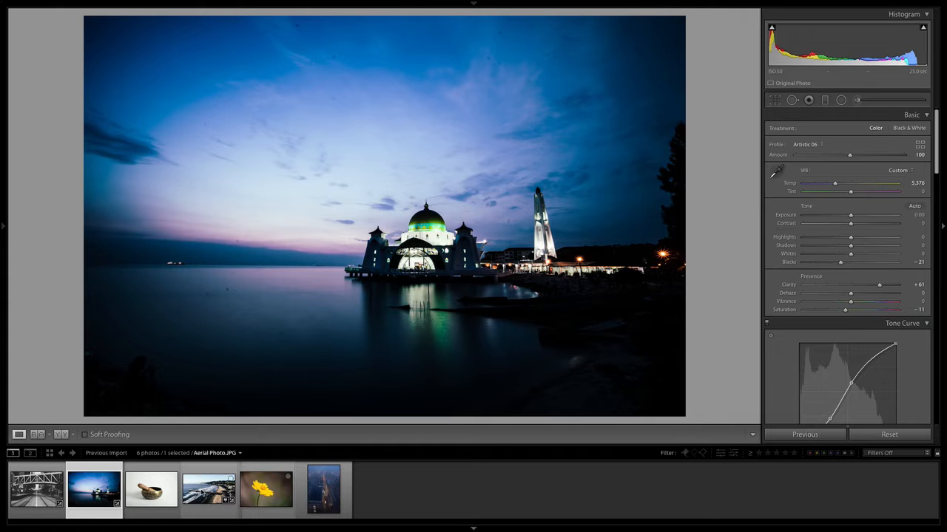
- Synchronize all of the aerial photo's settings to the yellow flower and city street photos
left_click(209, 488)
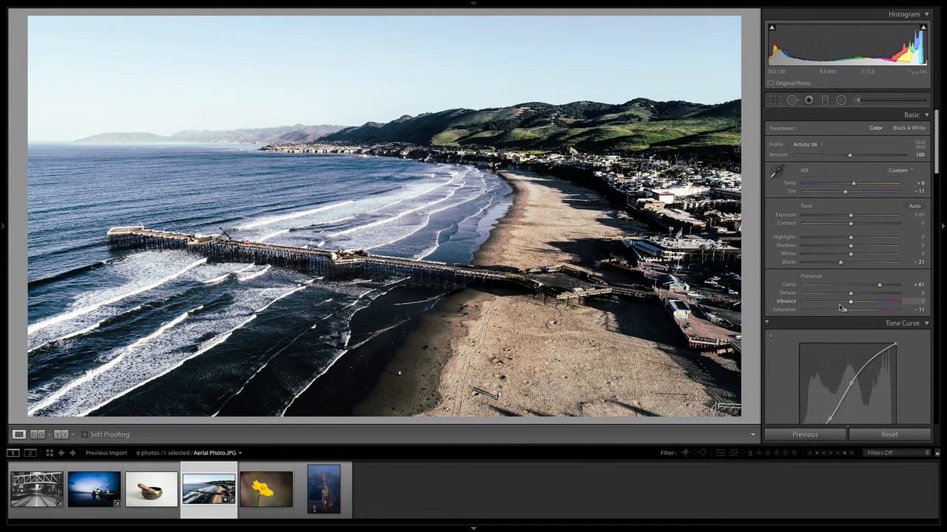
left_click(336, 488, "shift")
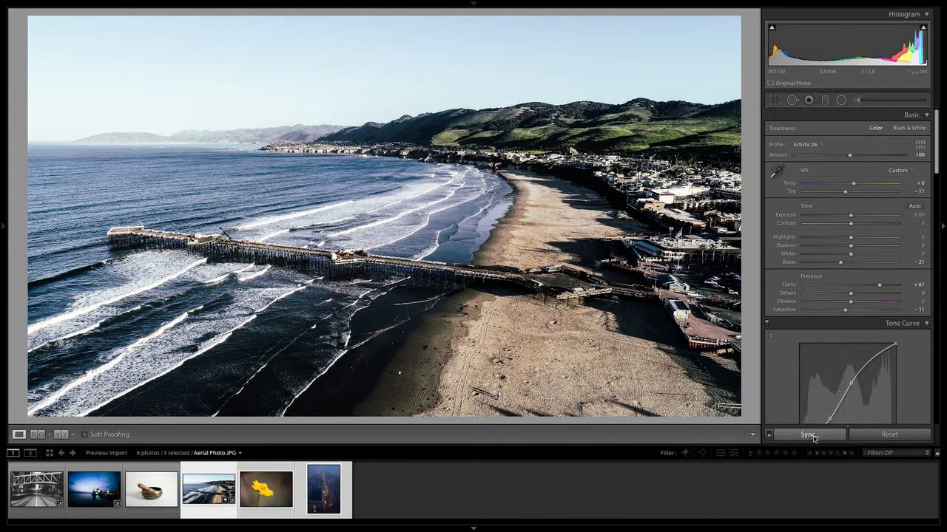
left_click(808, 435)
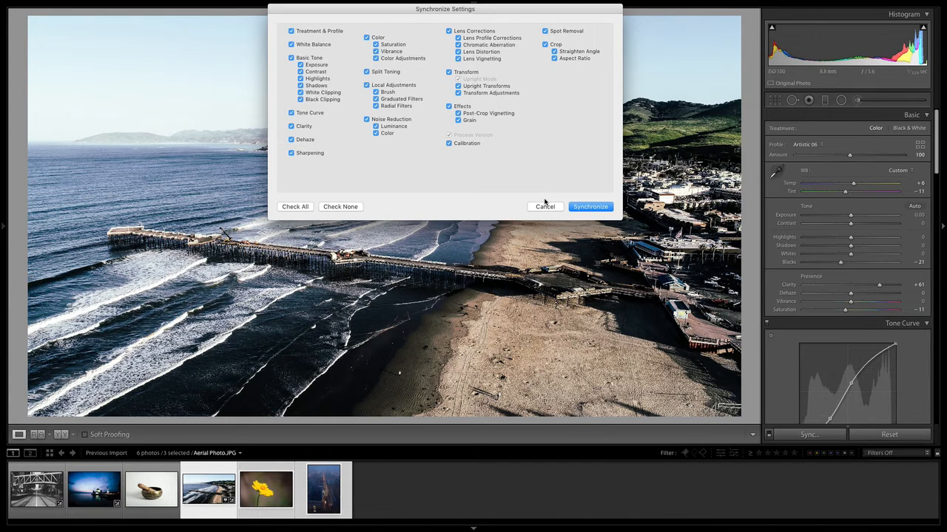
left_click(585, 207)
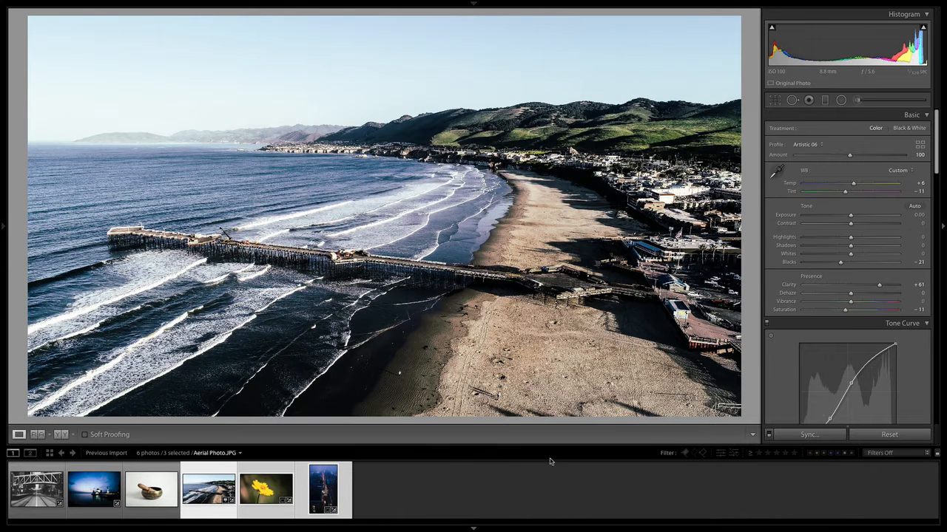
- Review the synchronized look on the yellow flower and city street photos
left_click(263, 486)
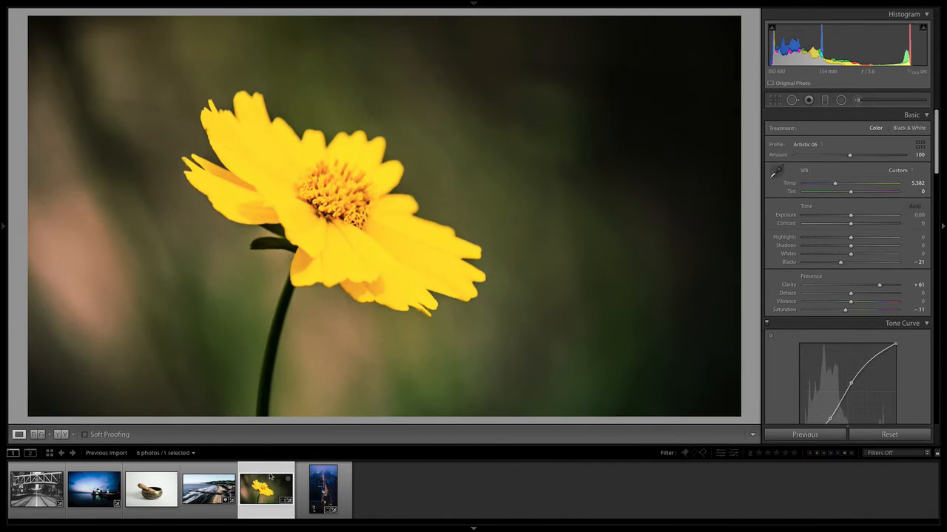
left_click(321, 501)
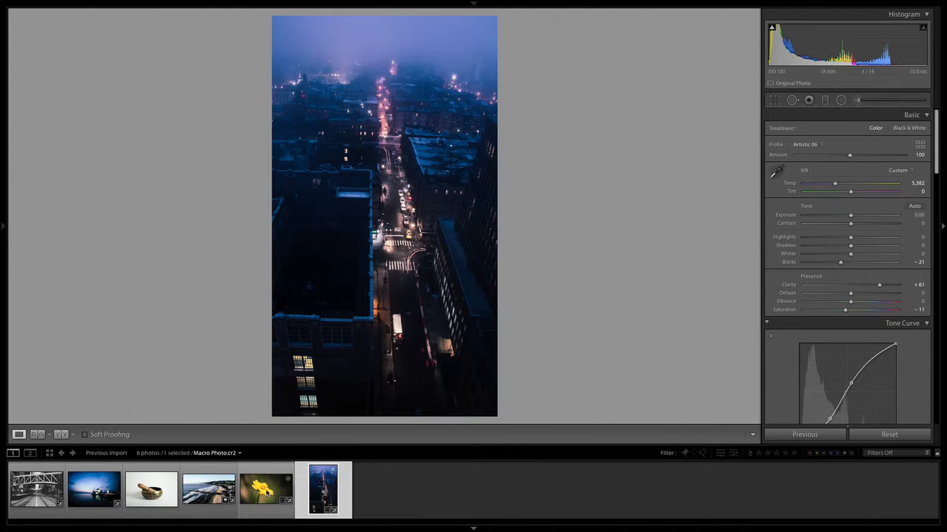
left_click(261, 487)
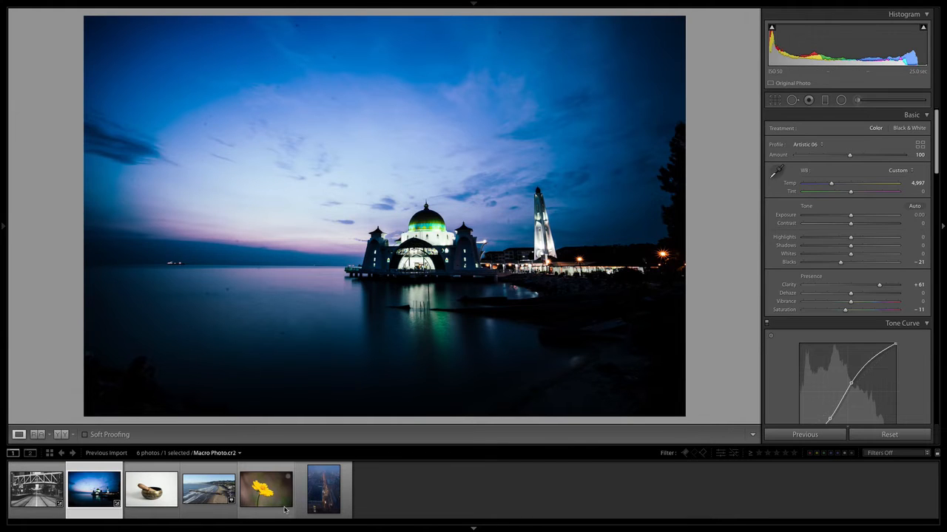
- Select the night, aerial, flower and city photos together, and switch Auto Sync off and back on
mouse_move(315, 501)
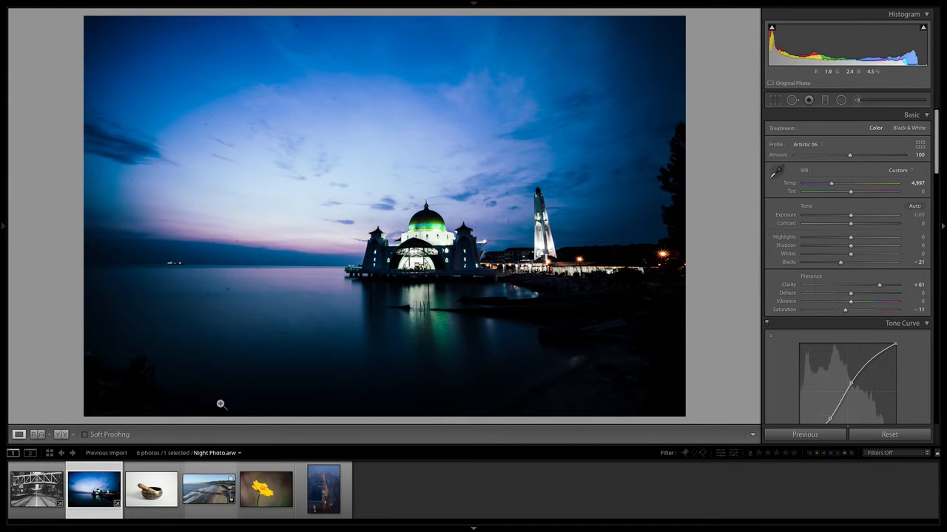
key("shift")
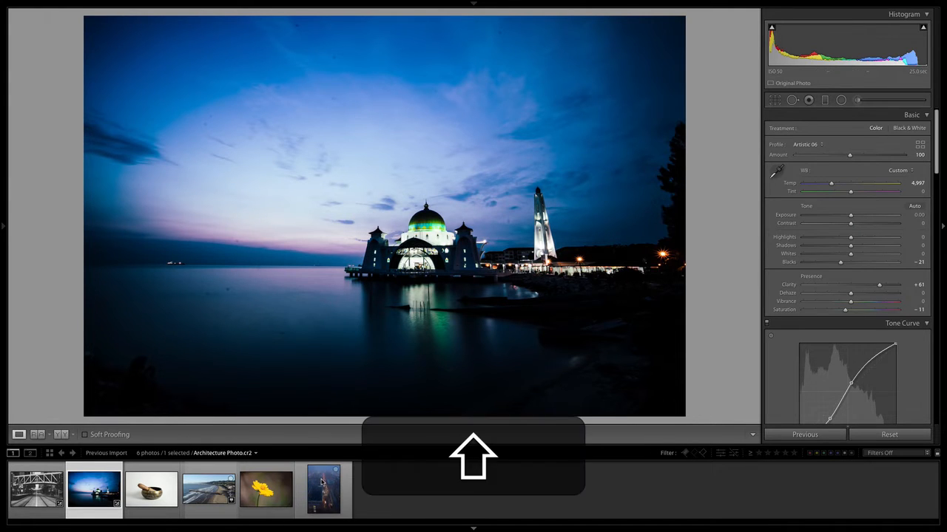
left_click(278, 486, "super")
left_click(323, 490, "super")
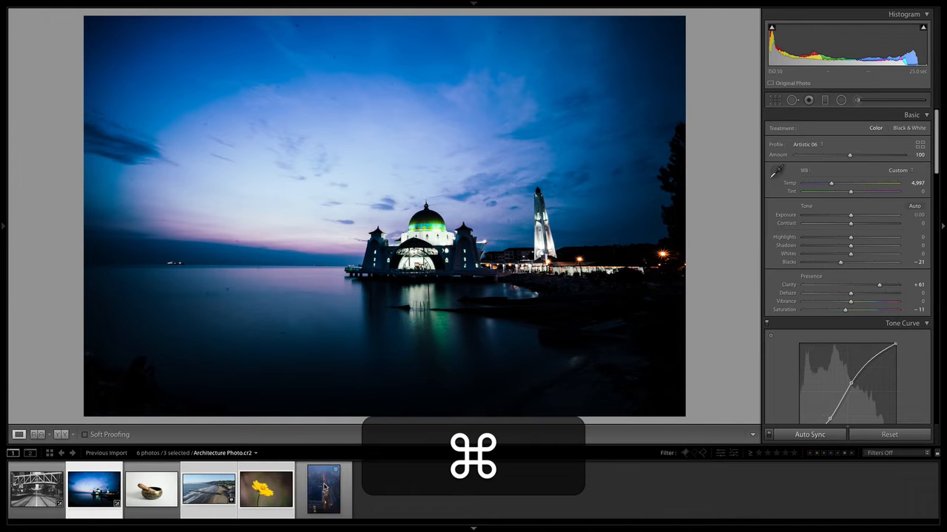
left_click(145, 497, "super")
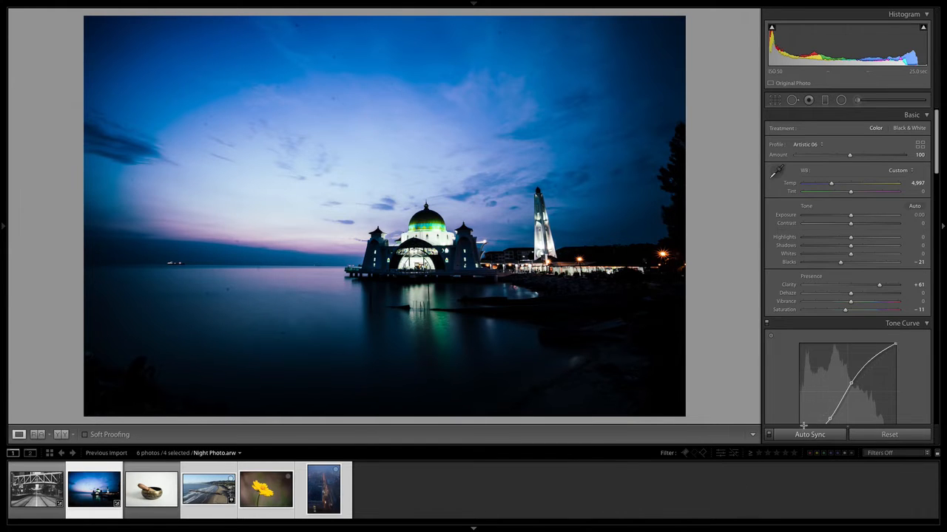
left_click(767, 436)
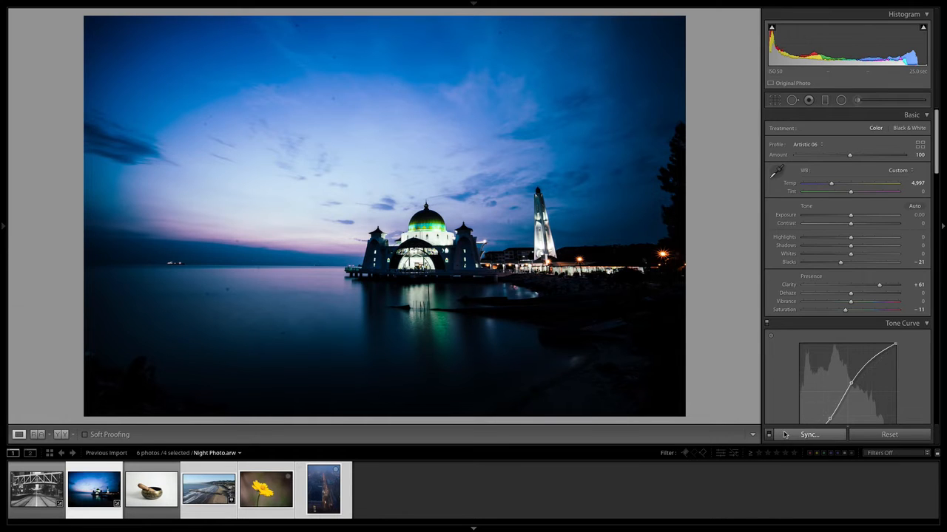
left_click(767, 436)
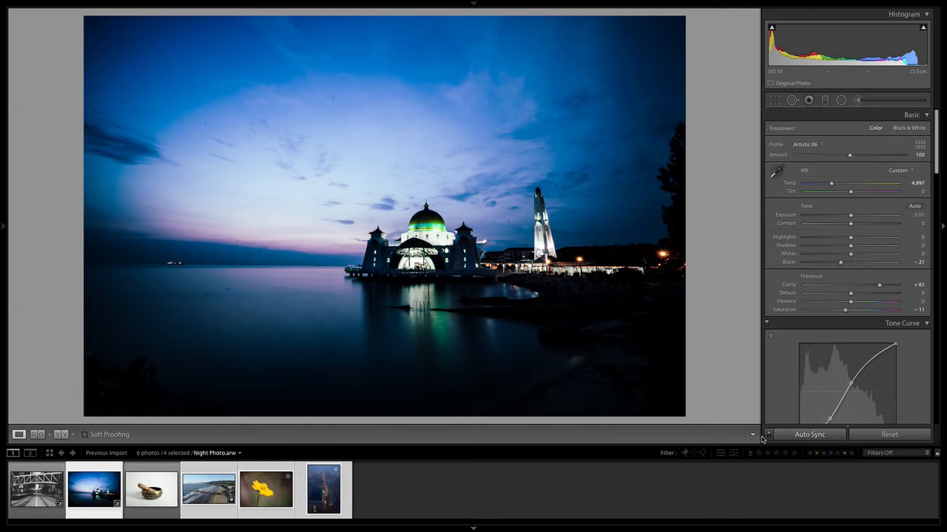
- Set blacks to -51, whites to -56 and exposure to -0.95 across the four selected photos with Auto Sync
left_click_drag(850, 219, 855, 219)
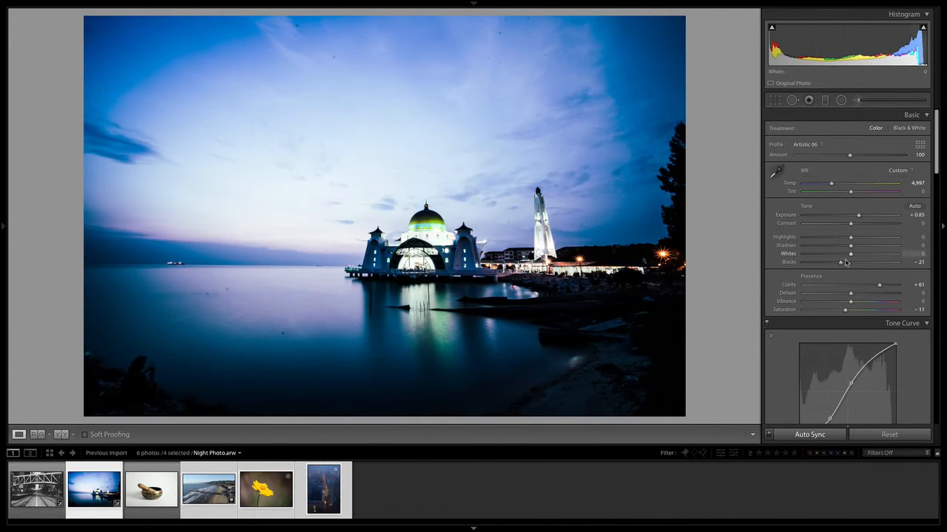
left_click_drag(842, 264, 825, 255)
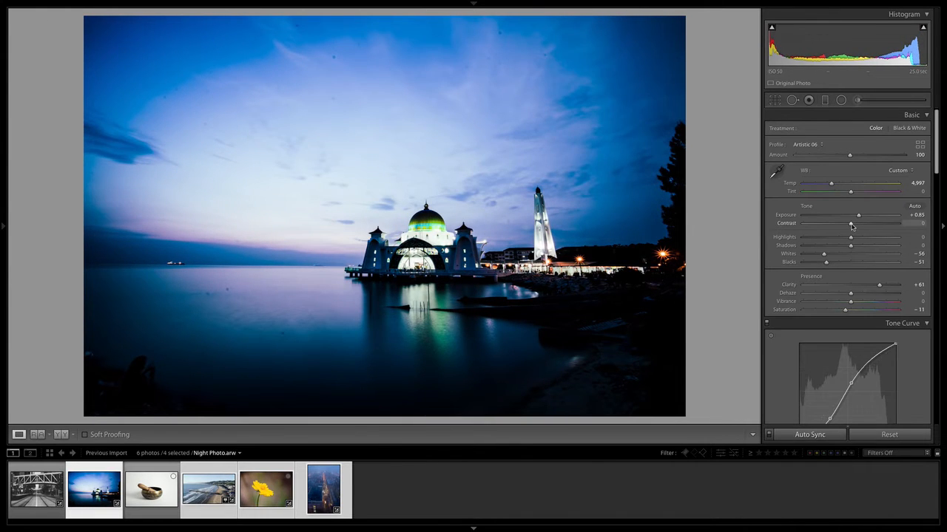
left_click_drag(857, 216, 683, 220)
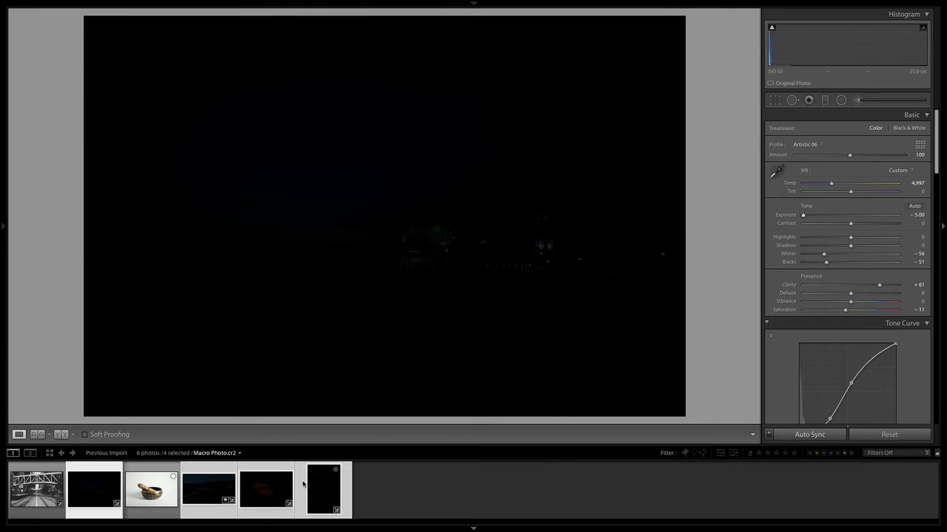
left_click_drag(802, 216, 843, 215)
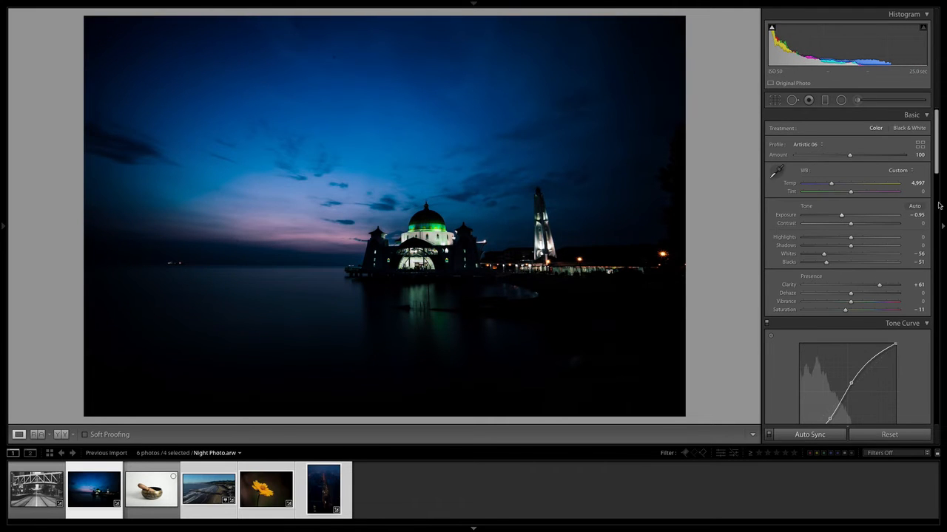
- Raise the tone curve's middle point slightly for the four selected photos, and open the aerial photo on its own
left_click_drag(936, 136, 936, 156)
left_click_drag(851, 278, 851, 274)
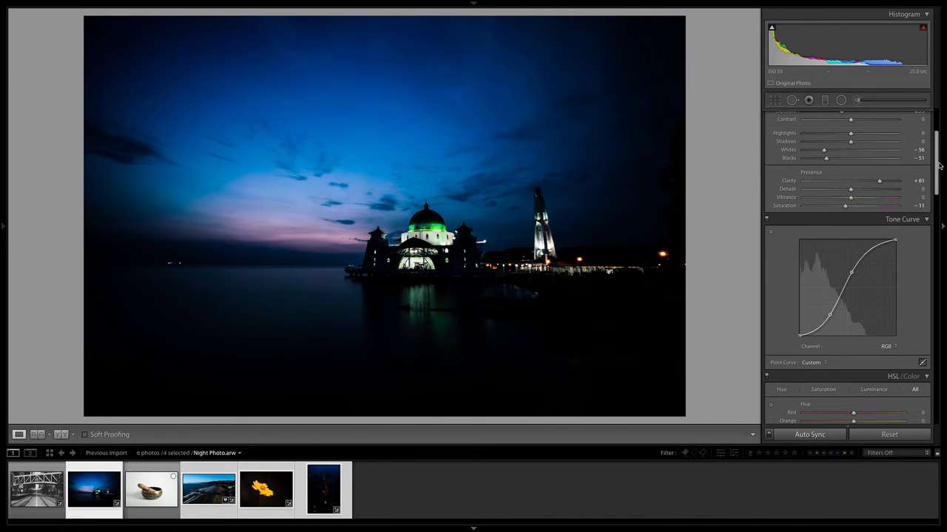
left_click_drag(939, 166, 926, 194)
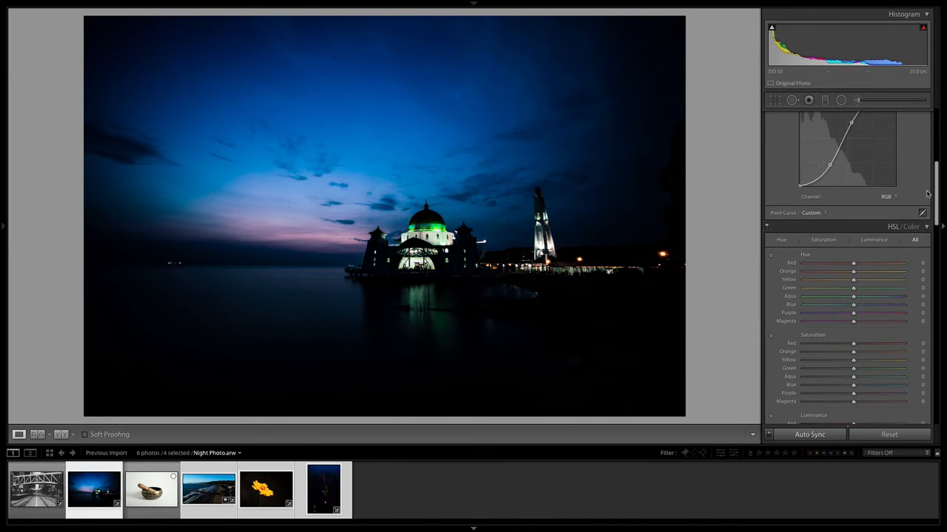
scroll(927, 194, "up", 5)
left_click(152, 489)
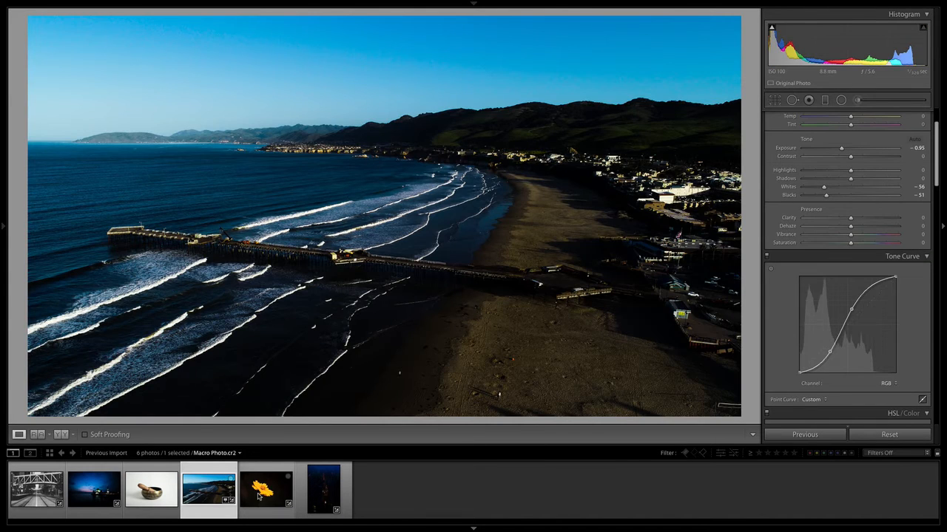
- Review the Auto Sync edits on the flower, city and night photos, add the aerial photo to the selection, and clear the selection
left_click(258, 494)
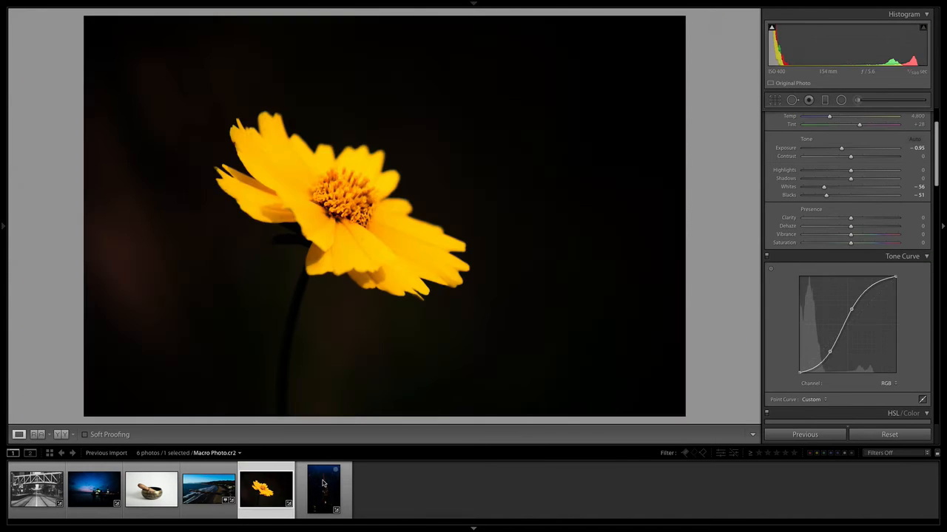
left_click(322, 484)
left_click(100, 482)
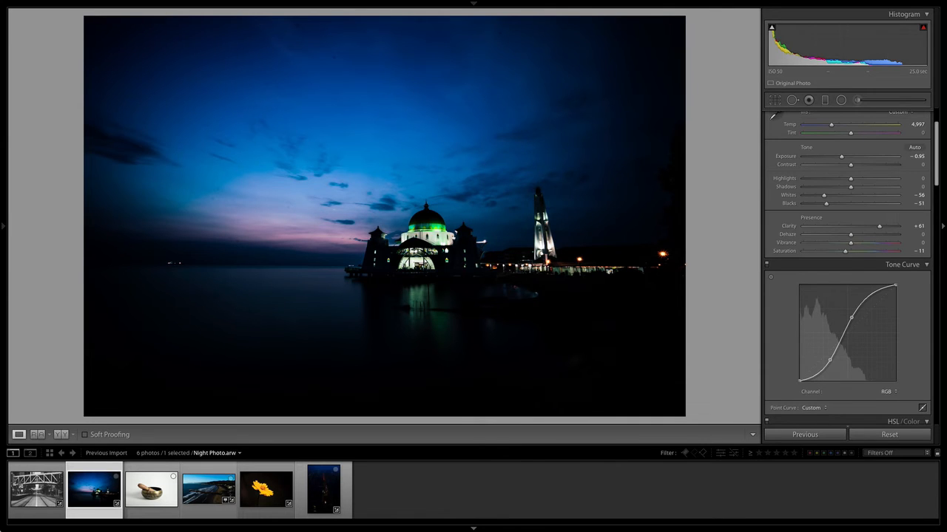
left_click(210, 490, "super")
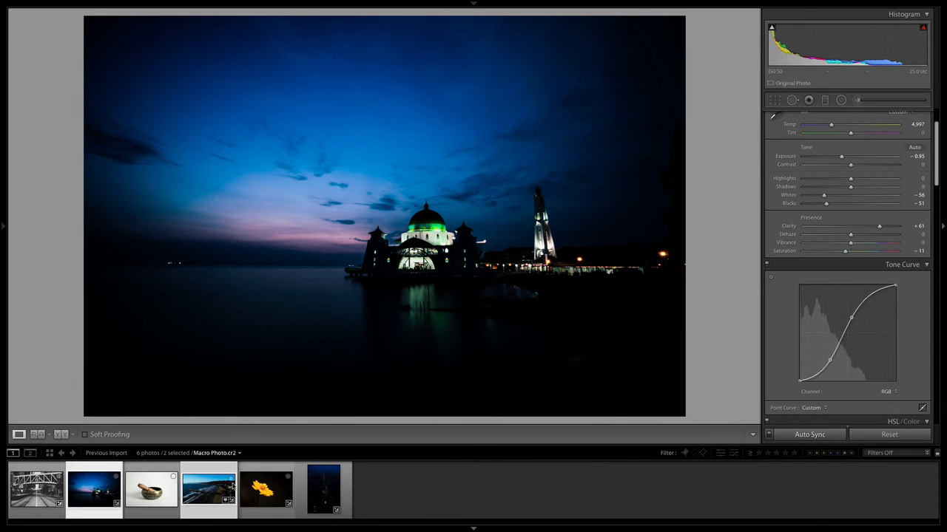
left_click(393, 486)
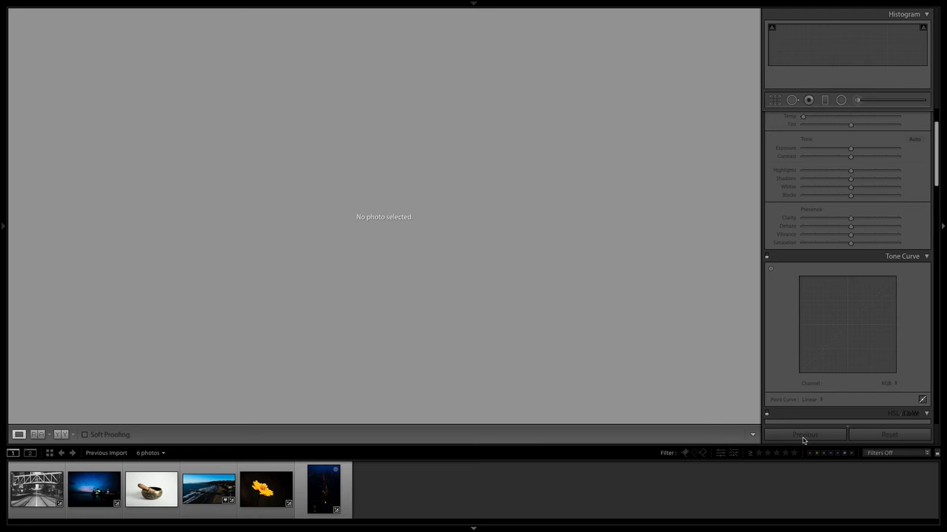
- Paste the night photo's develop settings onto the singing bowl photo as settings from previous, and compare the two photos
left_click(94, 488)
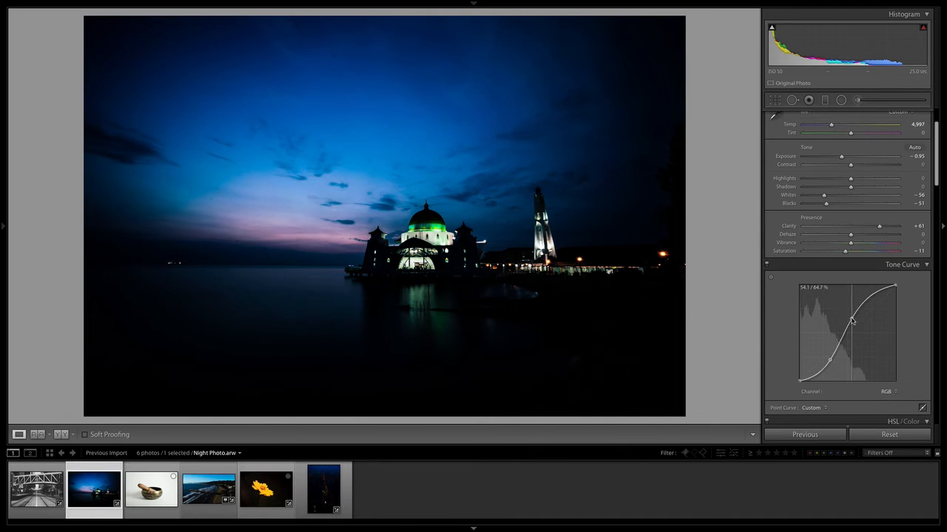
left_click(153, 488)
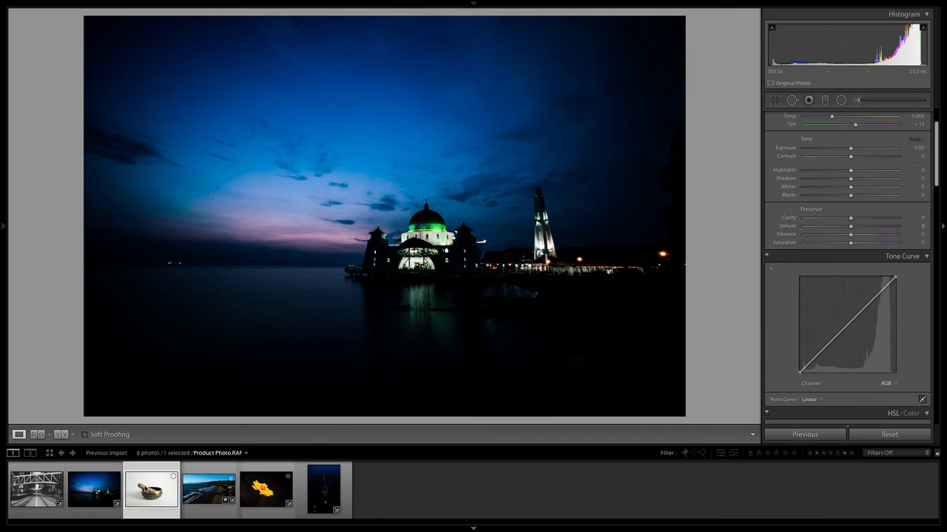
right_click(151, 488)
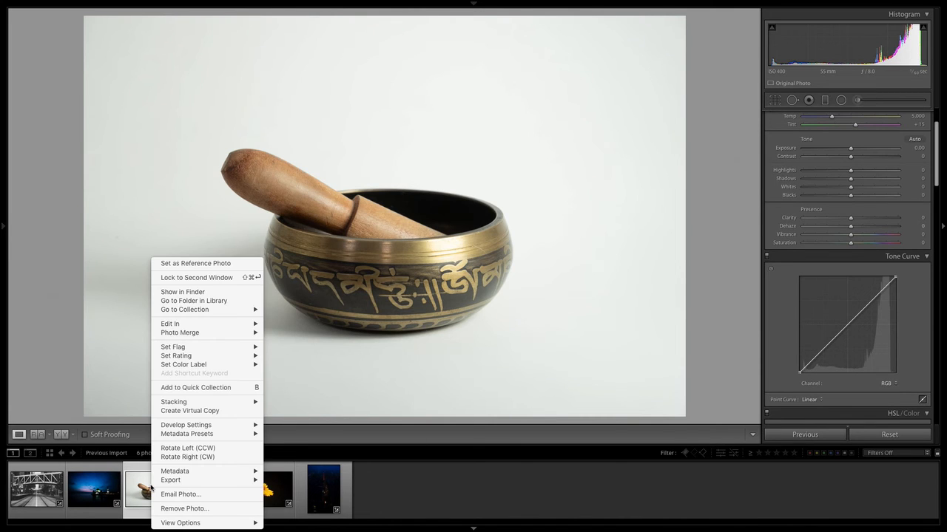
mouse_move(178, 427)
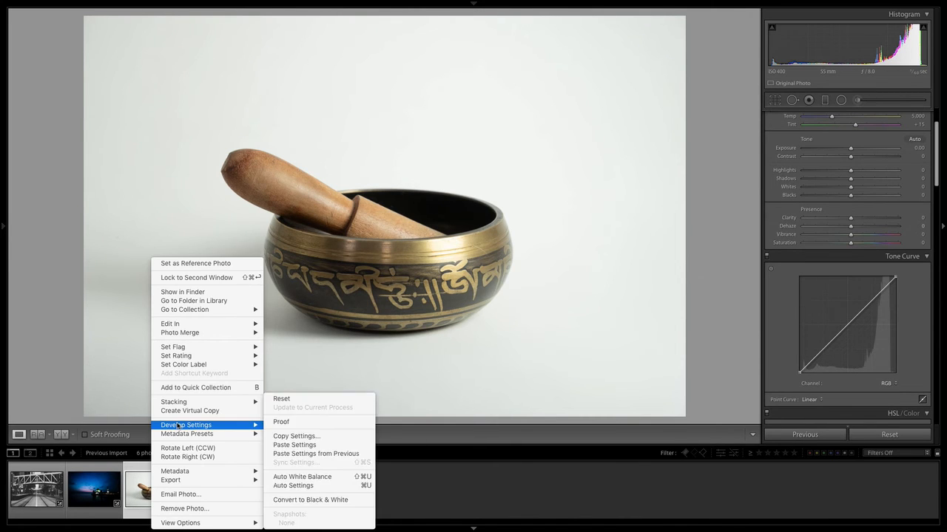
left_click(311, 454)
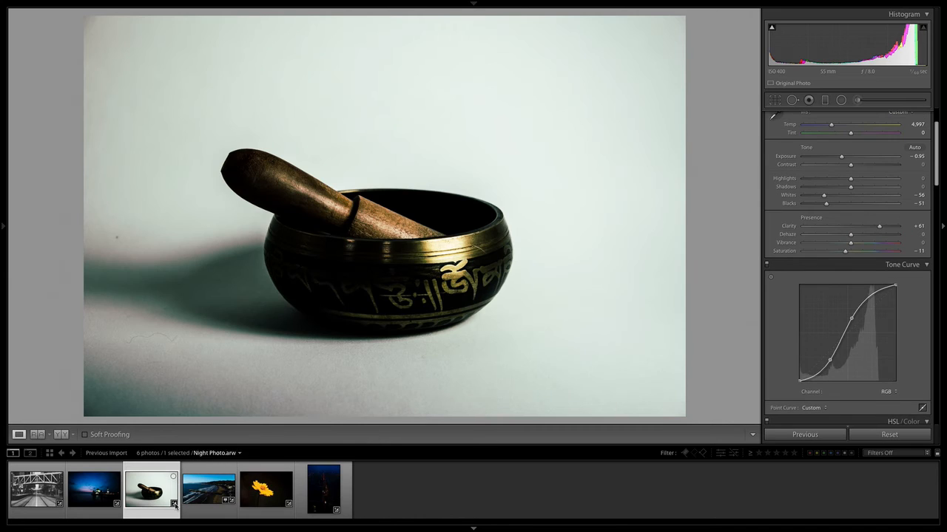
left_click(95, 490)
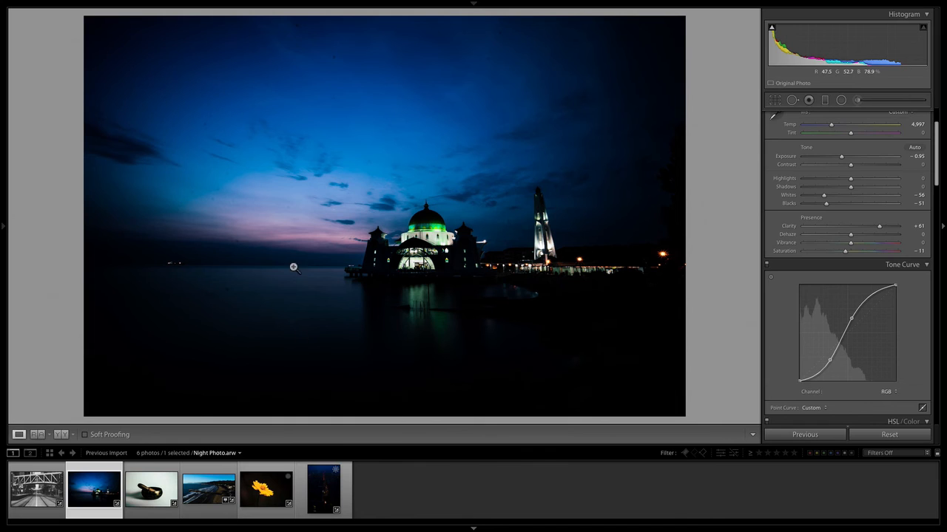
left_click(151, 490)
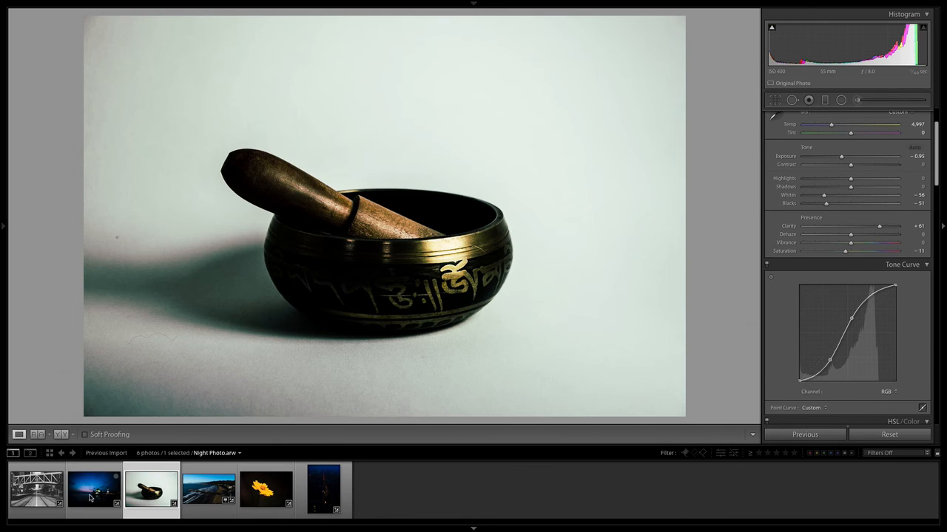
- Select the night, bowl, aerial and flower photos together, with the night photo as the main one, and check the Develop Settings commands for them
left_click(96, 494)
key("shift")
left_click(278, 488, "shift")
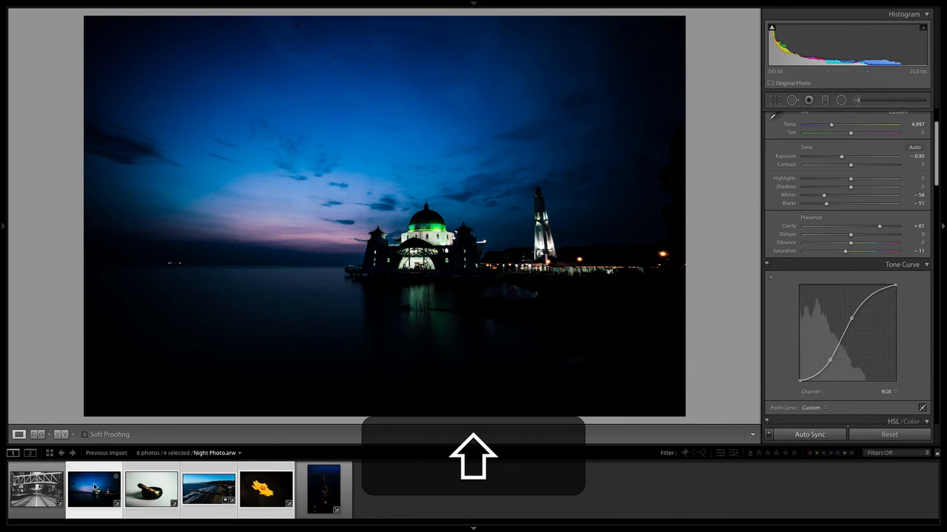
right_click(94, 488)
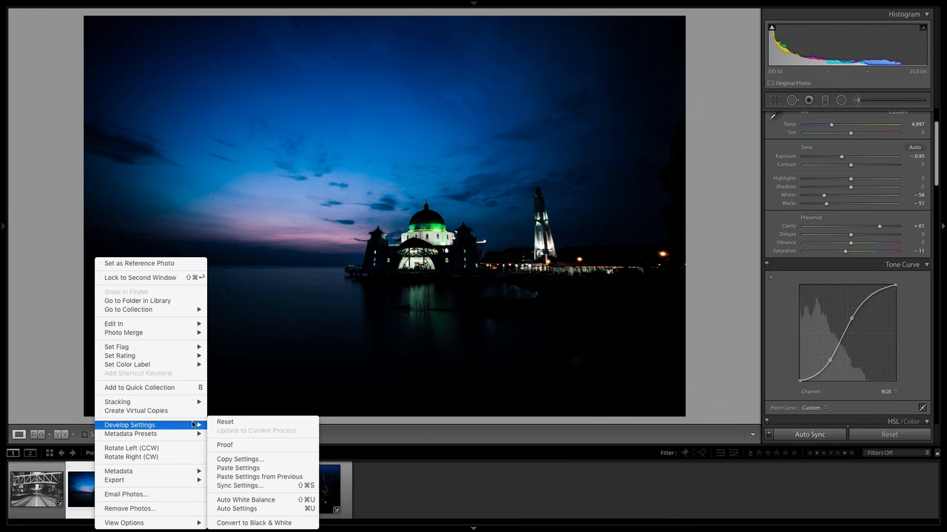
left_click(264, 488)
scroll(818, 406, "down", 3)
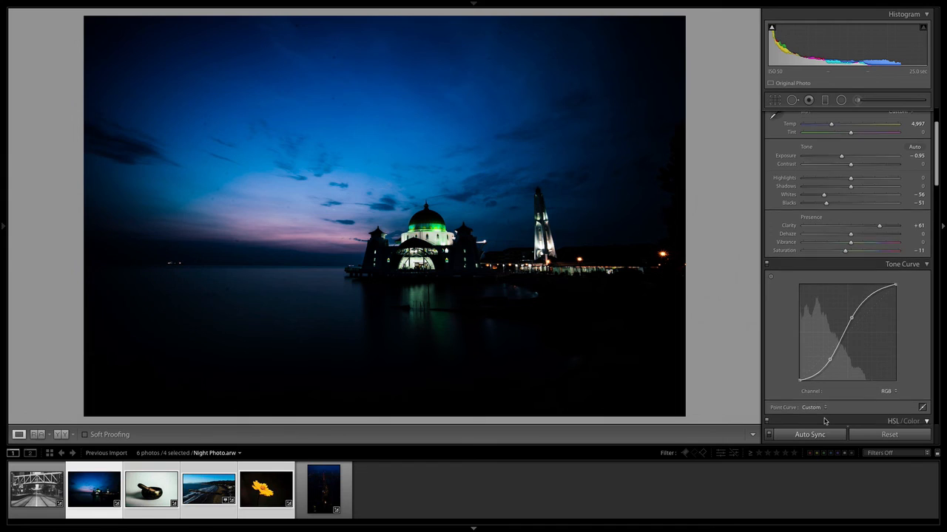